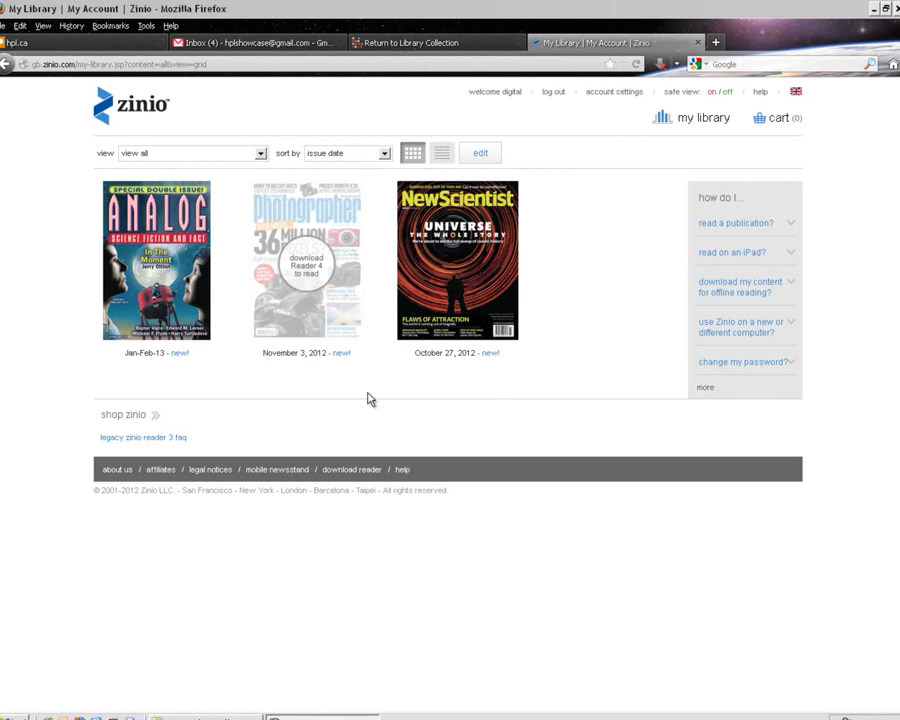
- Download and install Zinio Reader 4 in C:\Program Files, with a desktop shortcut and automatic start after installation
mouse_move(184, 311)
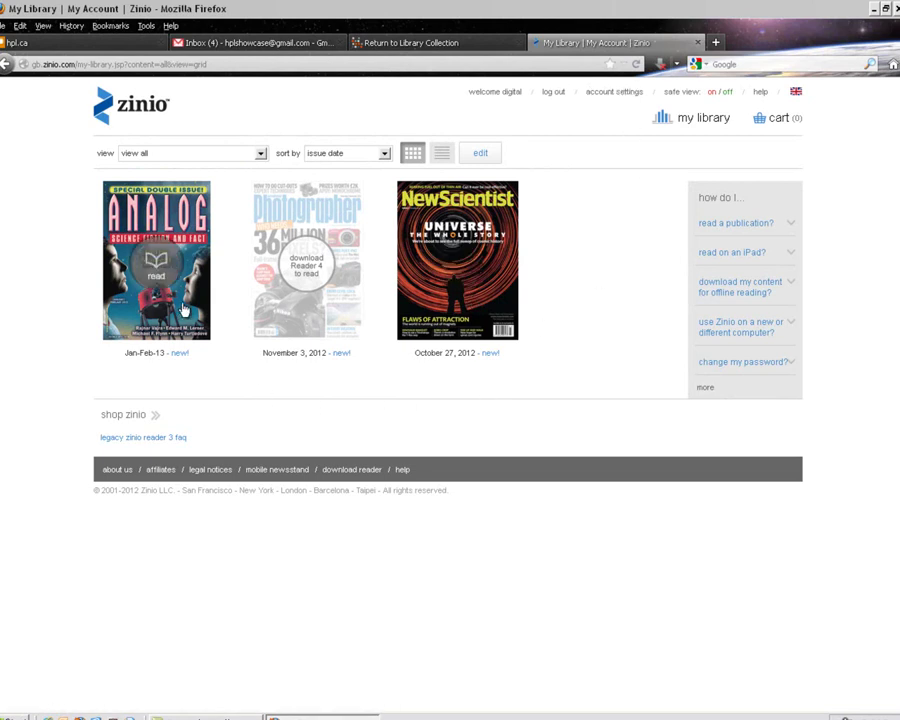
click(297, 270)
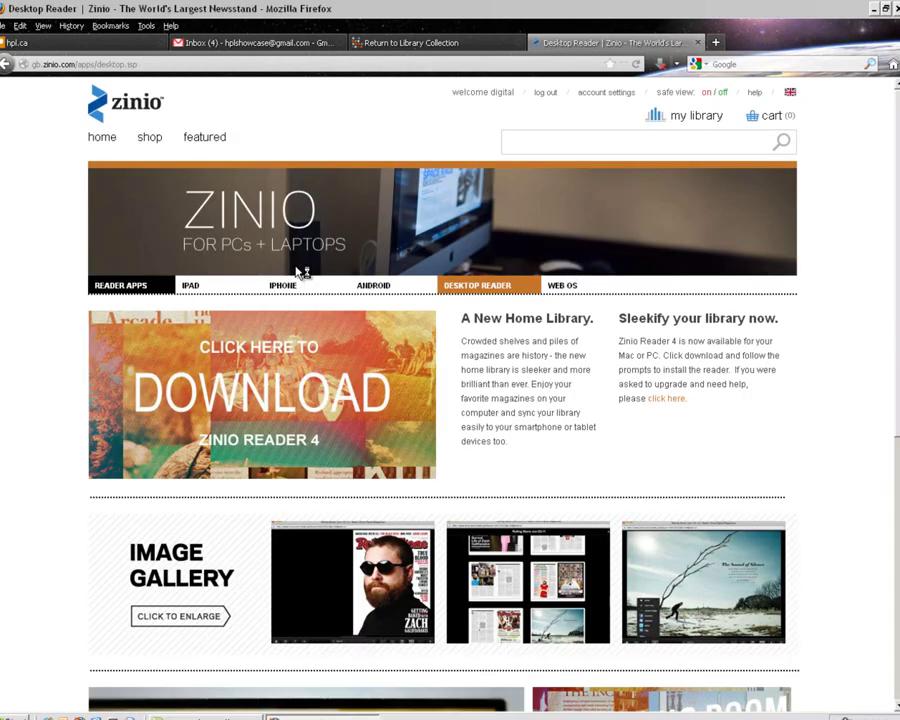
click(267, 393)
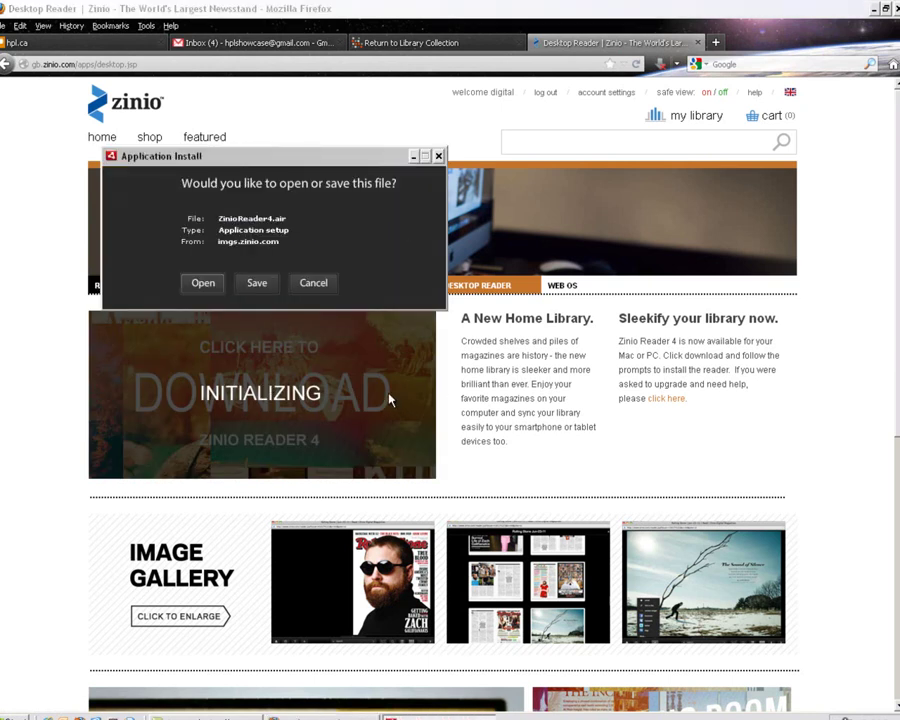
click(195, 288)
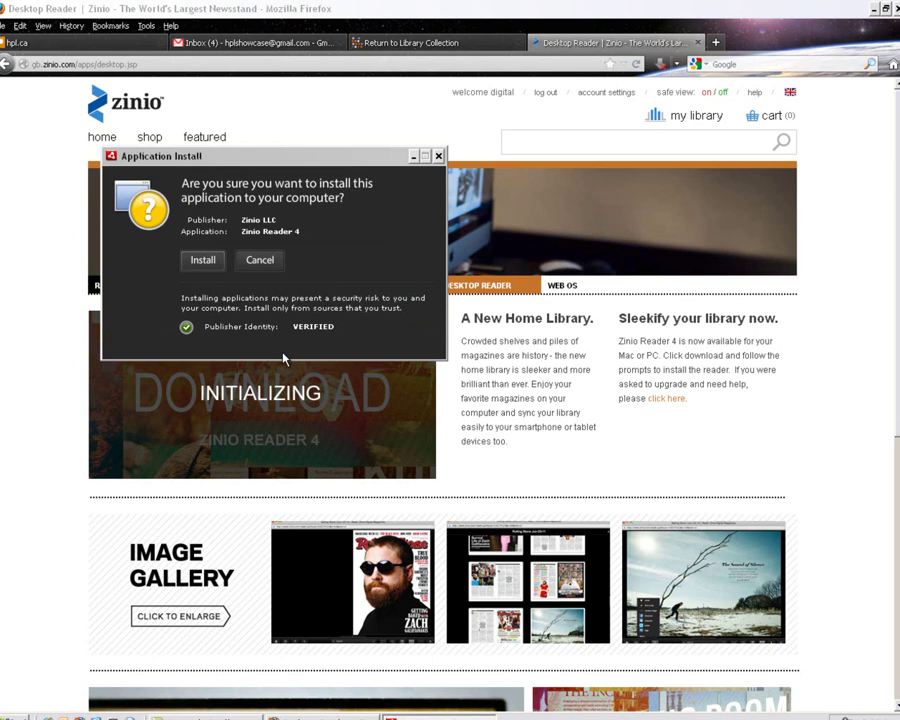
click(195, 262)
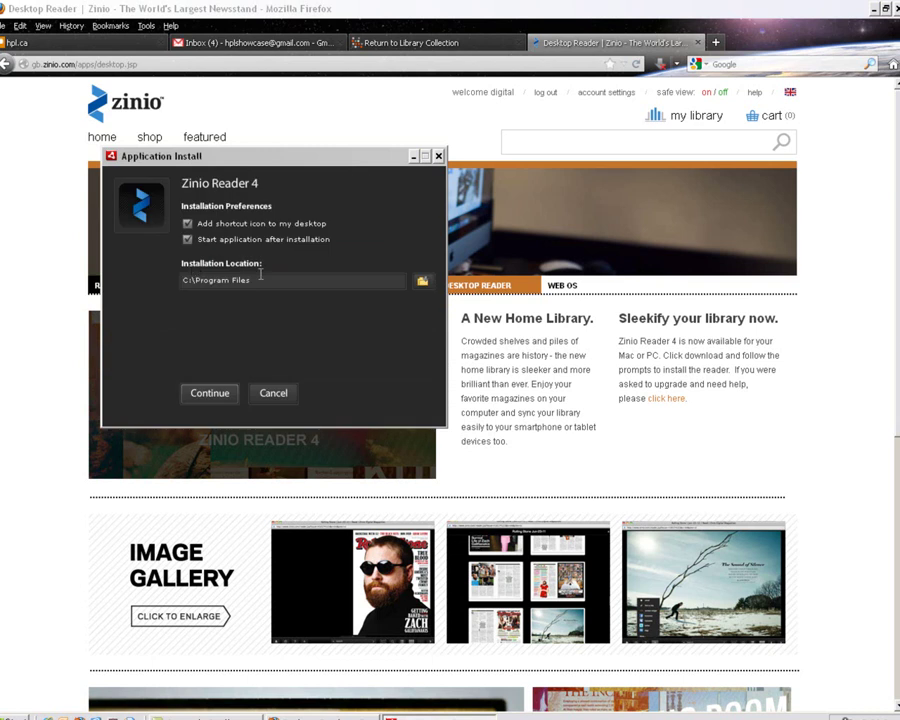
click(210, 394)
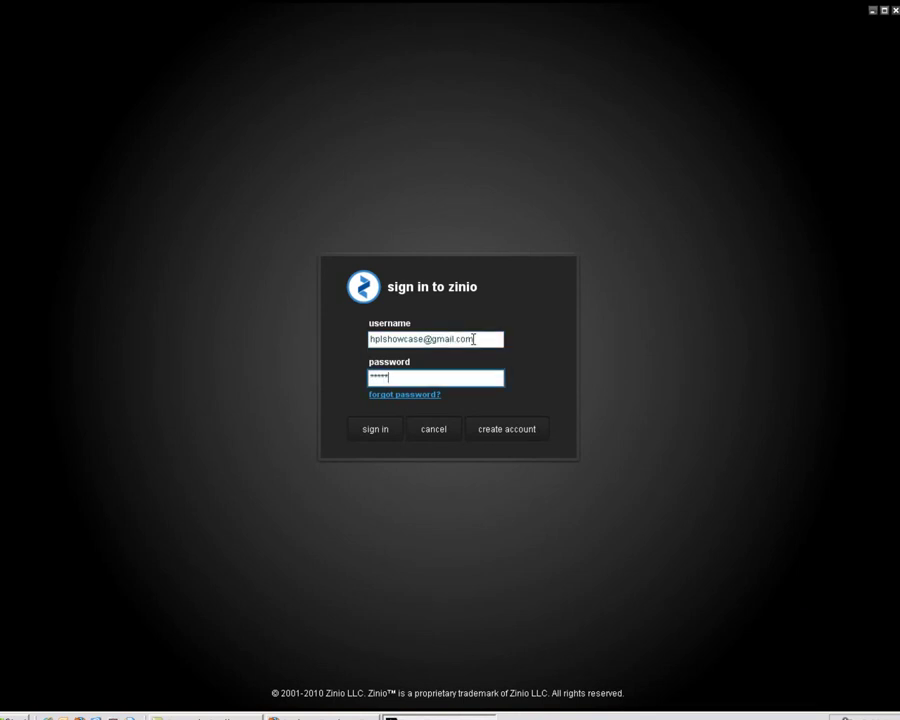
- Sign in and finish library setup with new publications from the last 30 days, auto-download at startup and no alert messenger, closing the help tips
click(378, 434)
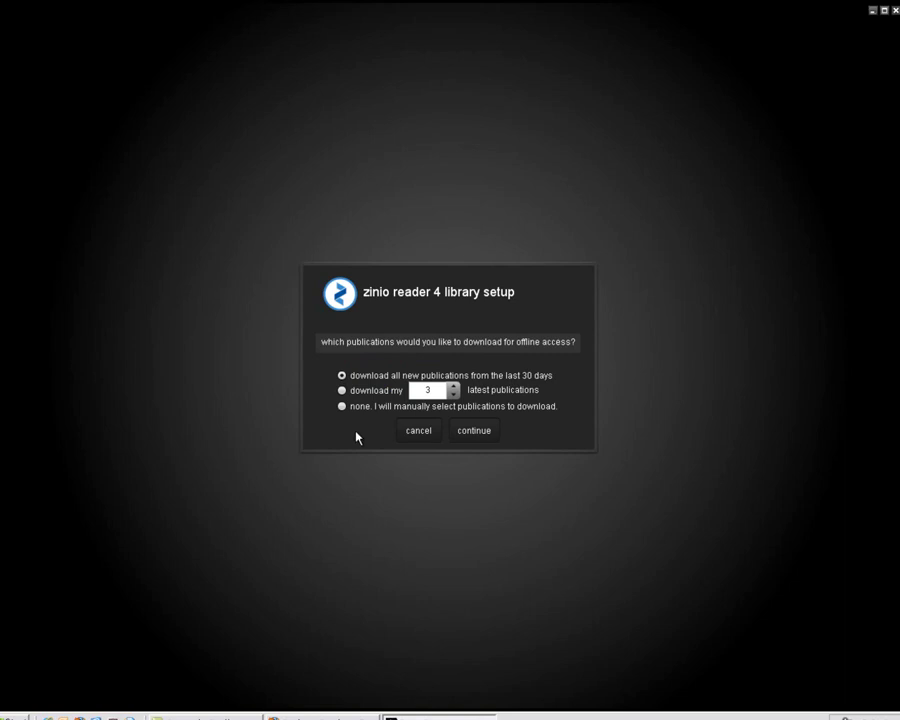
click(468, 432)
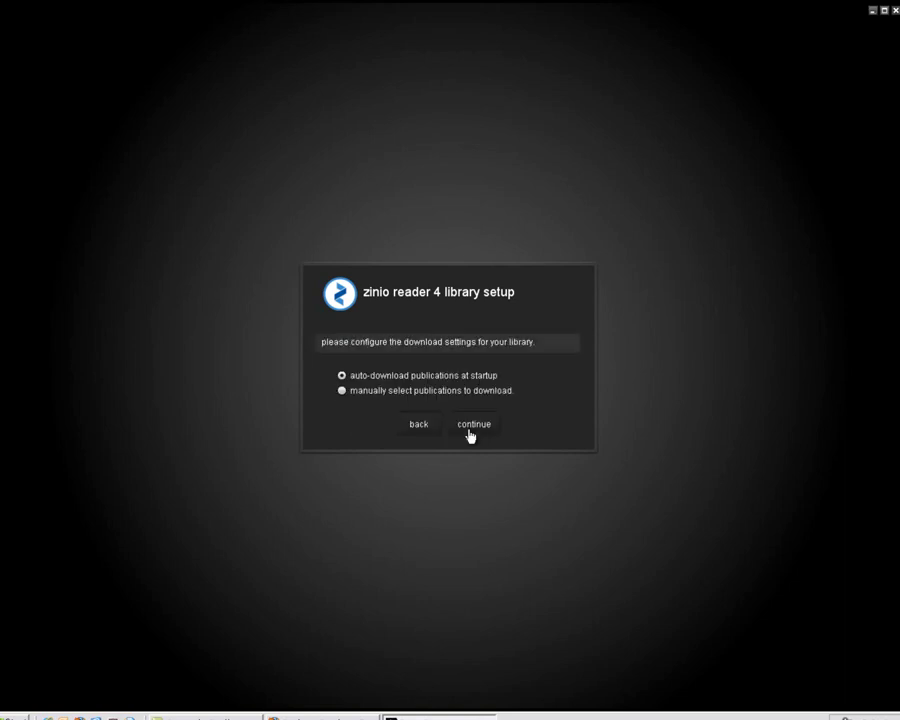
click(471, 429)
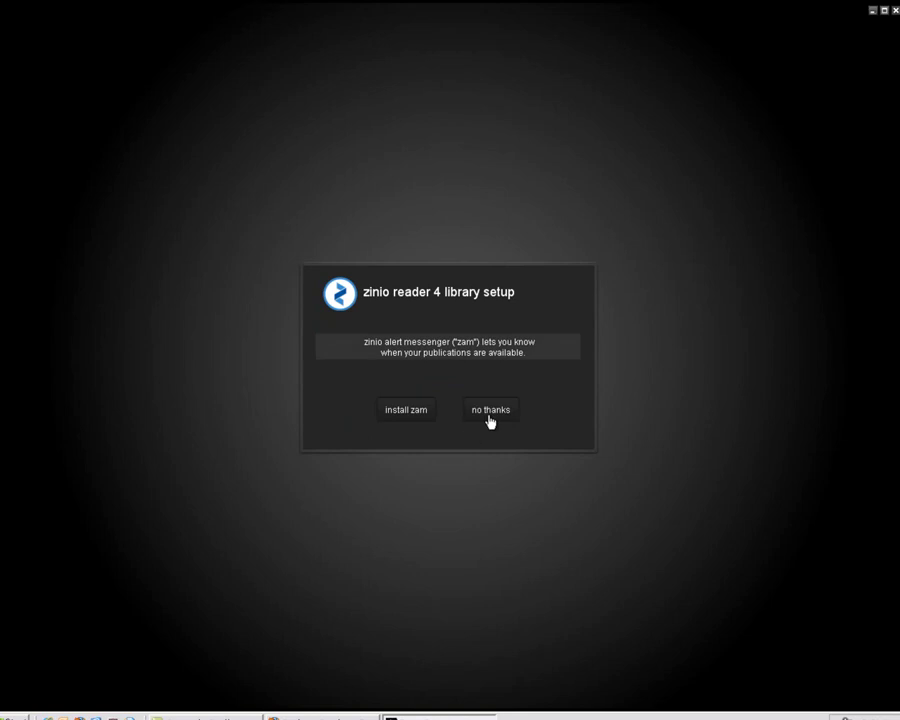
click(491, 421)
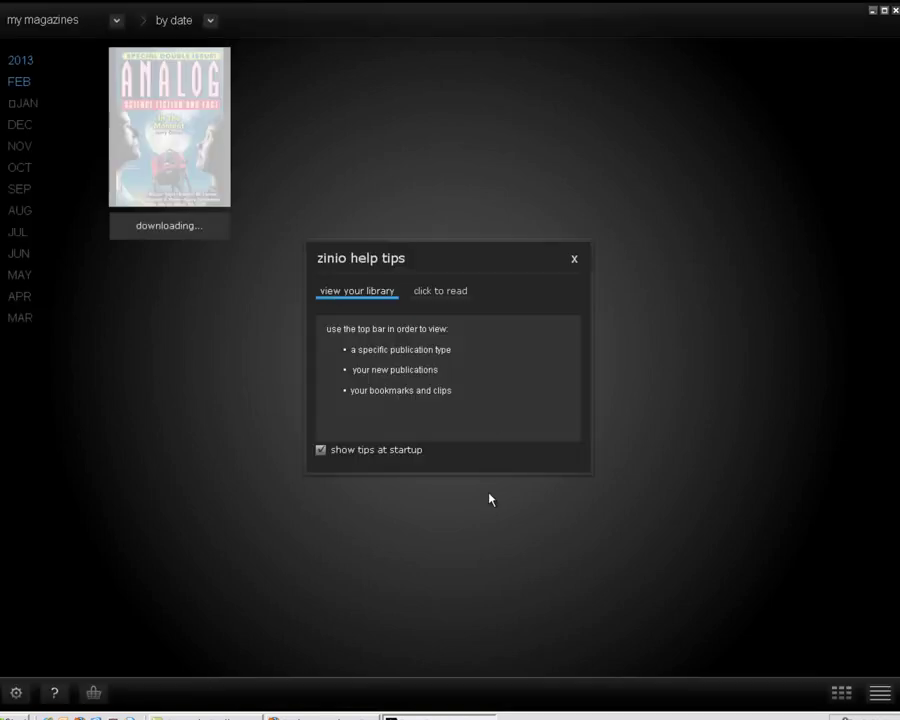
click(575, 262)
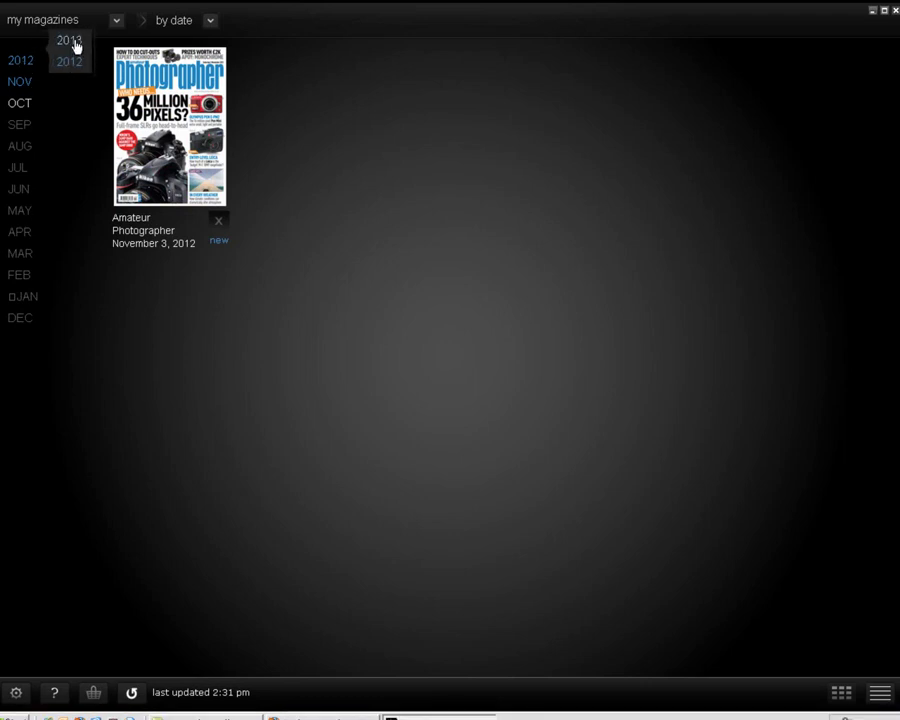
- Open the November 2012 issue of Amateur Photographer from the library and turn to its contents spread
click(75, 46)
click(22, 62)
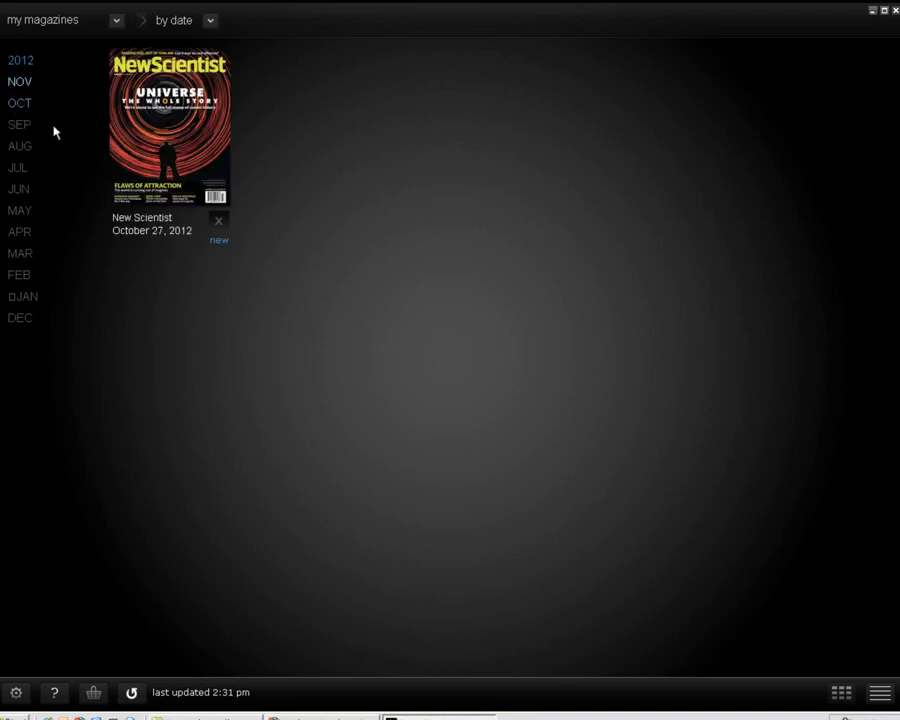
click(18, 82)
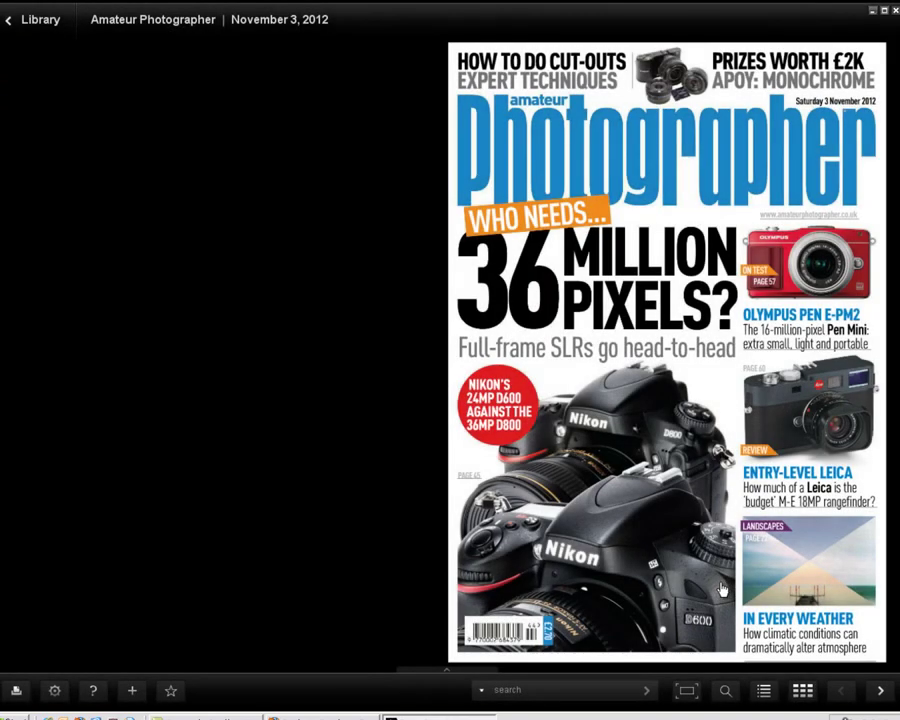
click(881, 690)
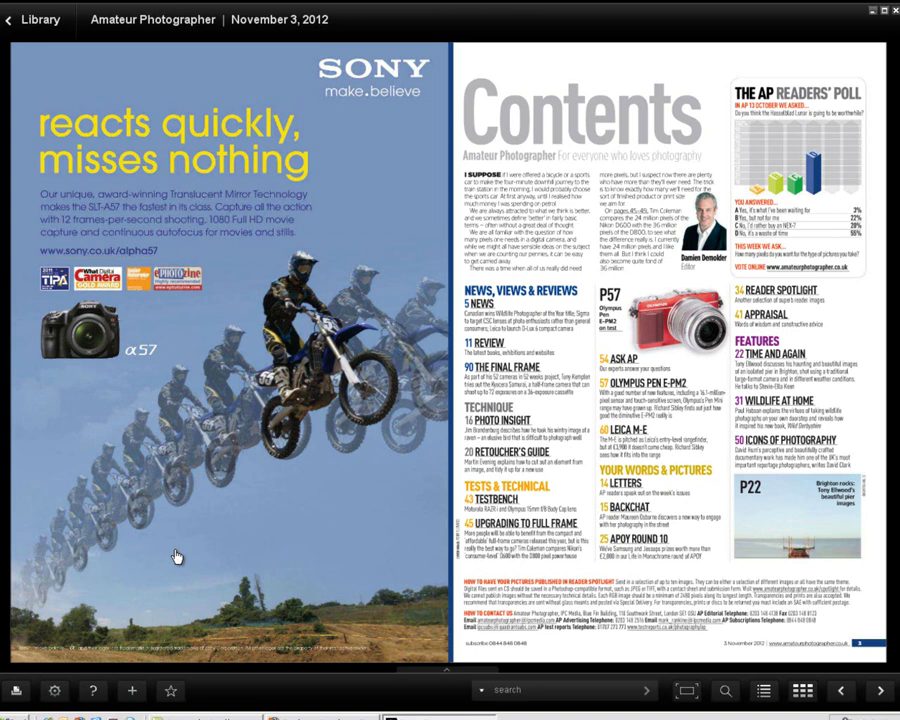
- Clip the motocross rider image from the Sony advert and save it with the tag "Bike"
click(170, 691)
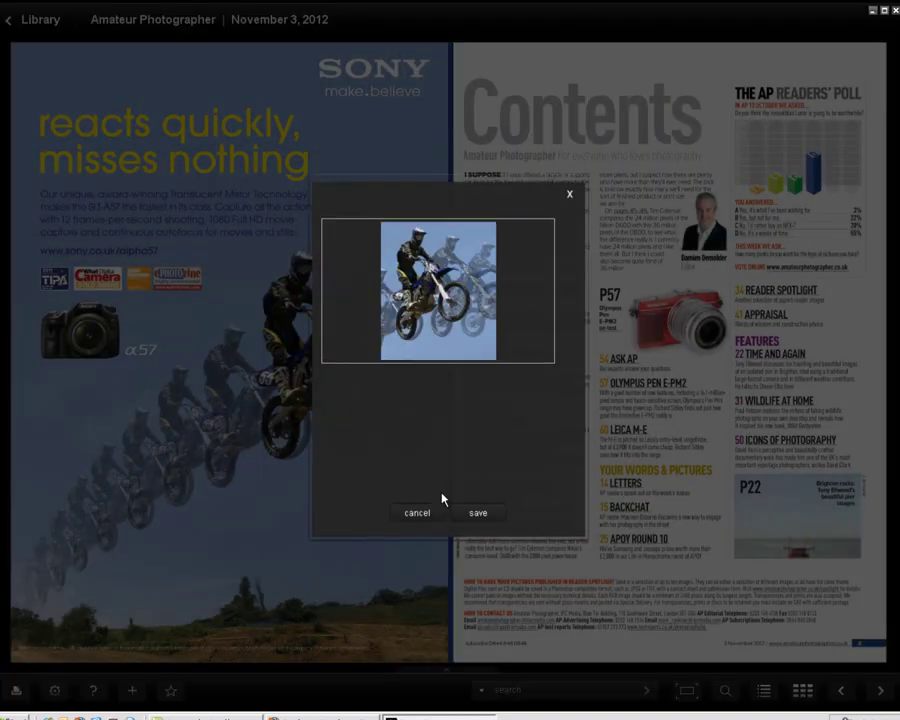
click(345, 470)
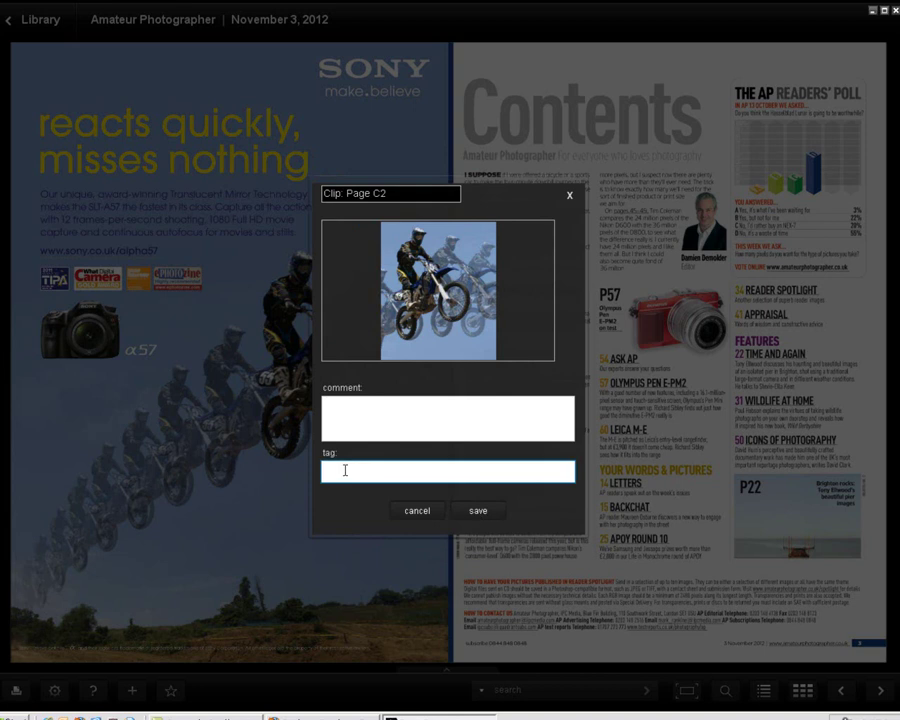
text(Bike)
click(481, 511)
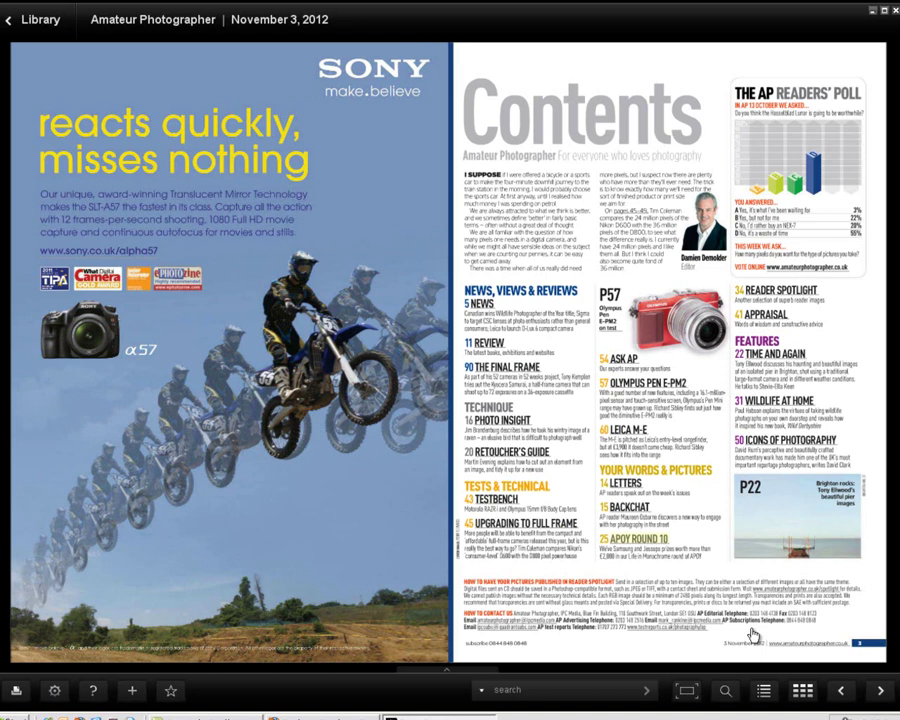
- View the cliftoncameras.co.uk website linked from the advert on the next spread and return to the magazine's contents page
click(881, 691)
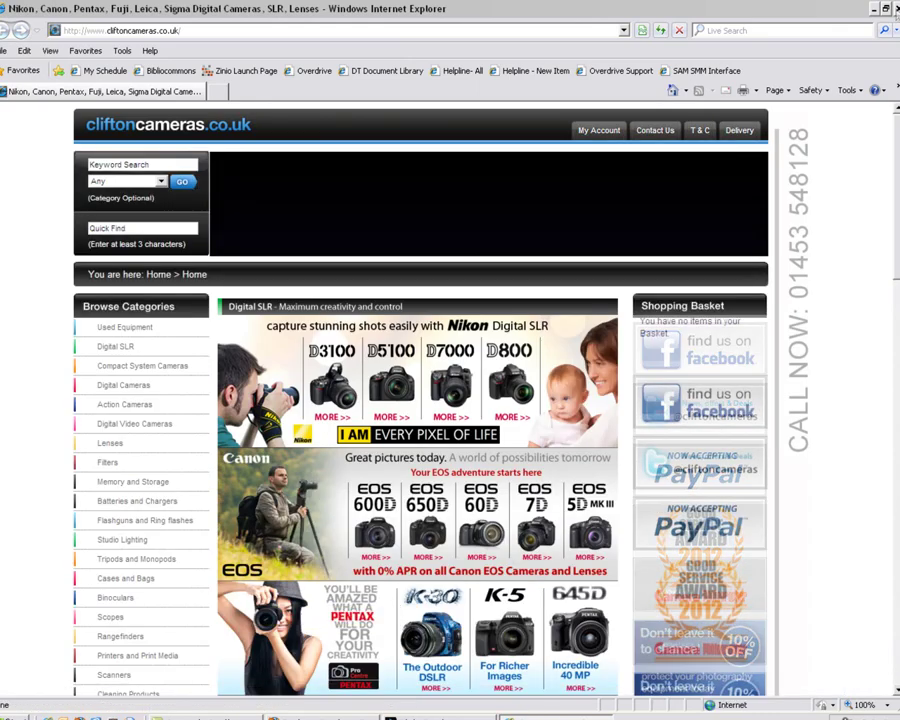
click(896, 9)
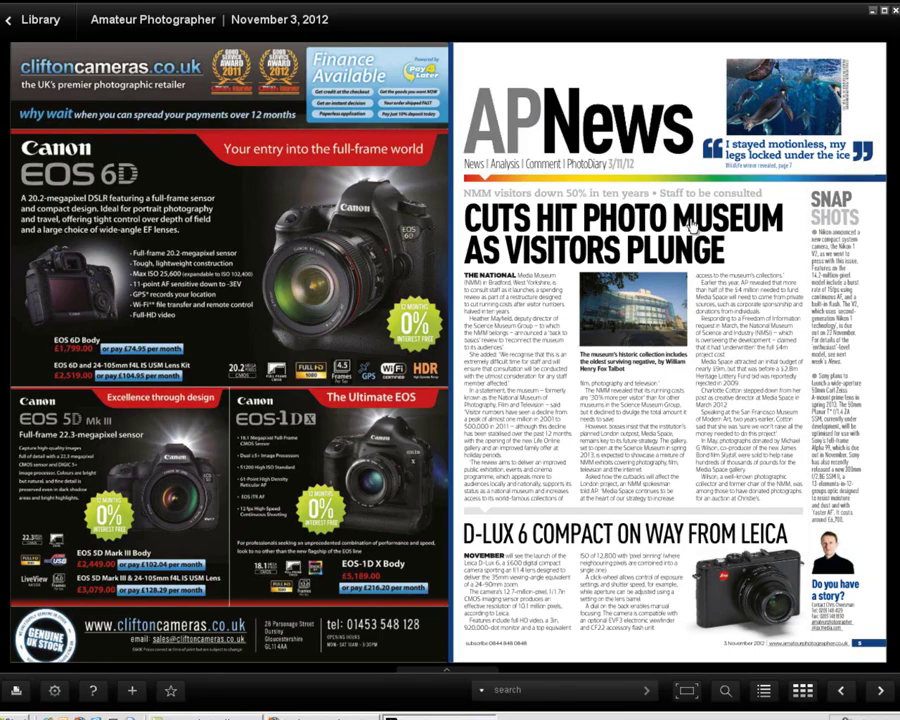
click(765, 693)
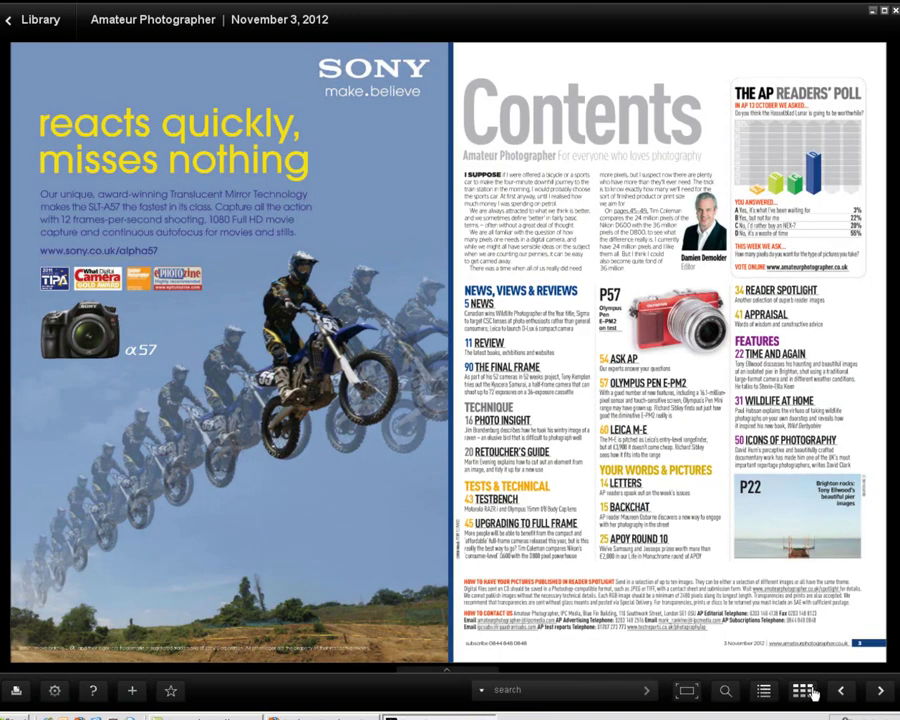
- Open the Marketplace and Camtech spread from the page thumbnails and display the sharing options
click(803, 691)
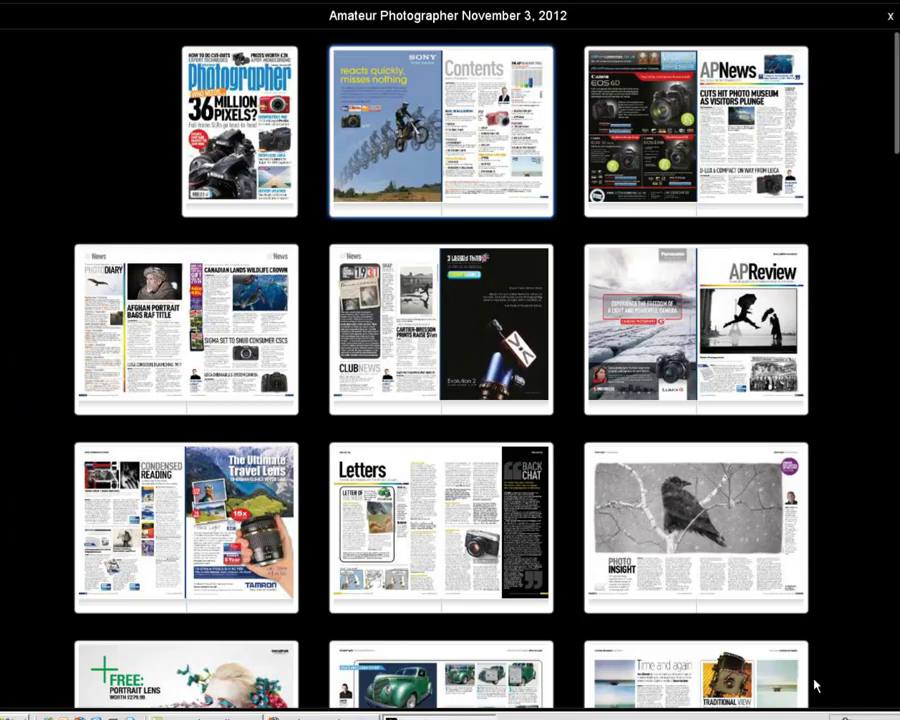
drag(896, 147, 896, 473)
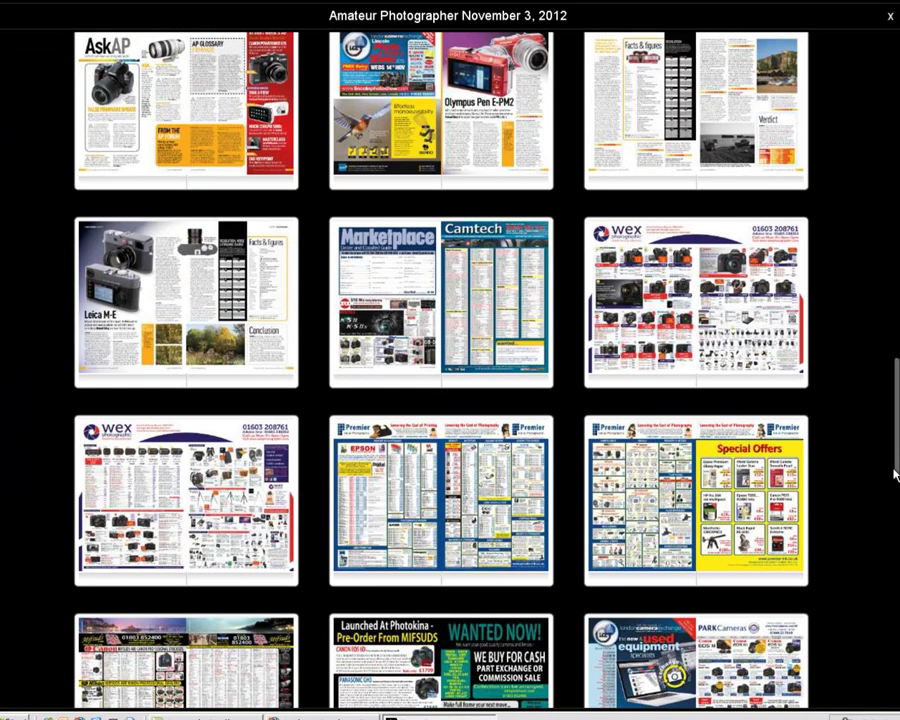
click(427, 295)
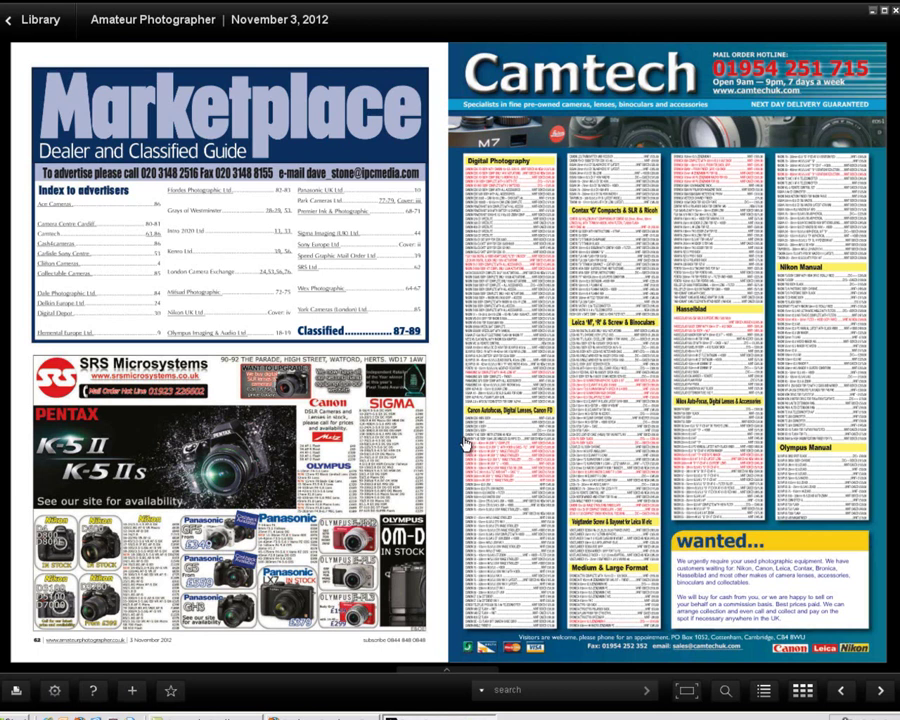
click(131, 690)
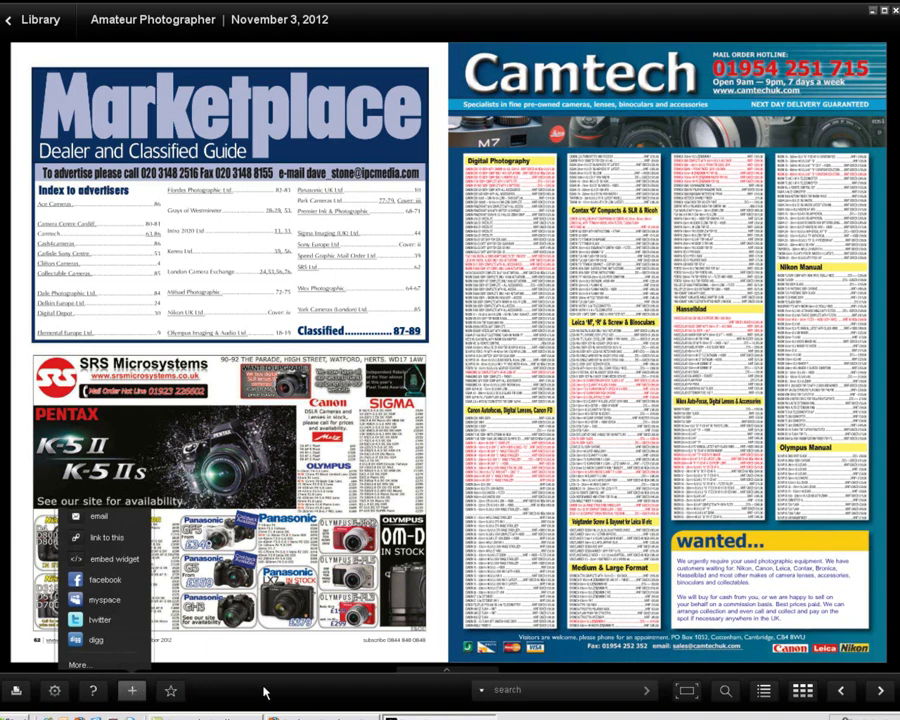
- Return to the library, sort the magazines by name and show the titles starting with N
click(38, 22)
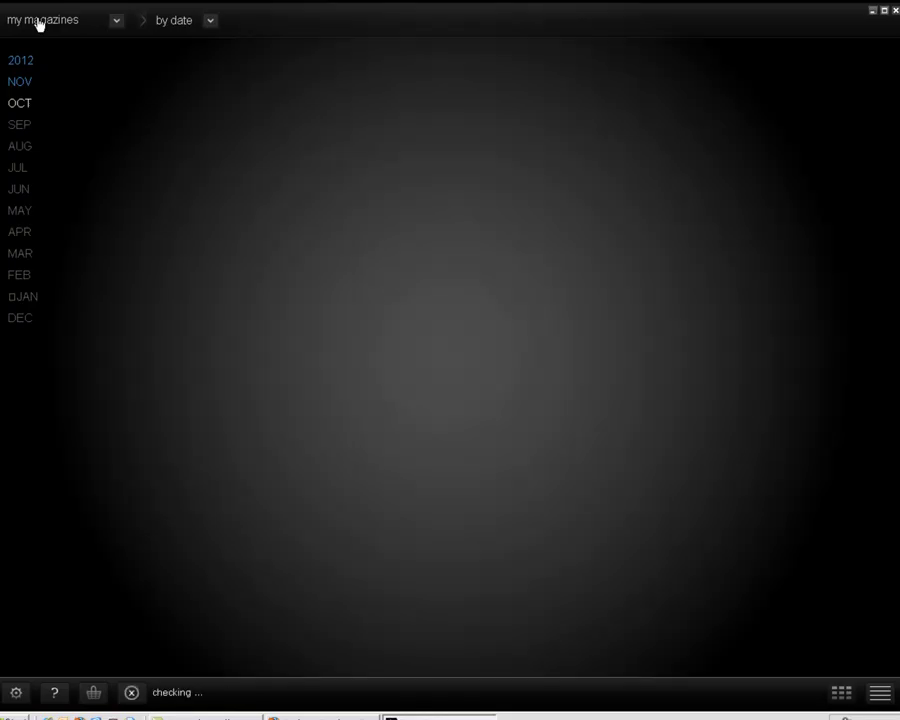
click(210, 22)
click(174, 85)
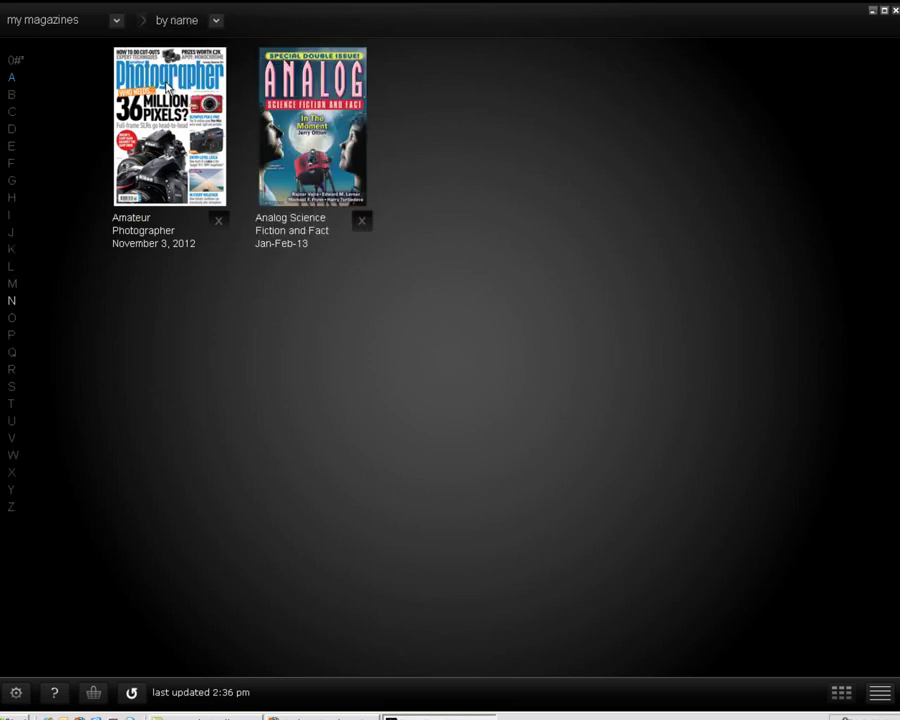
click(11, 301)
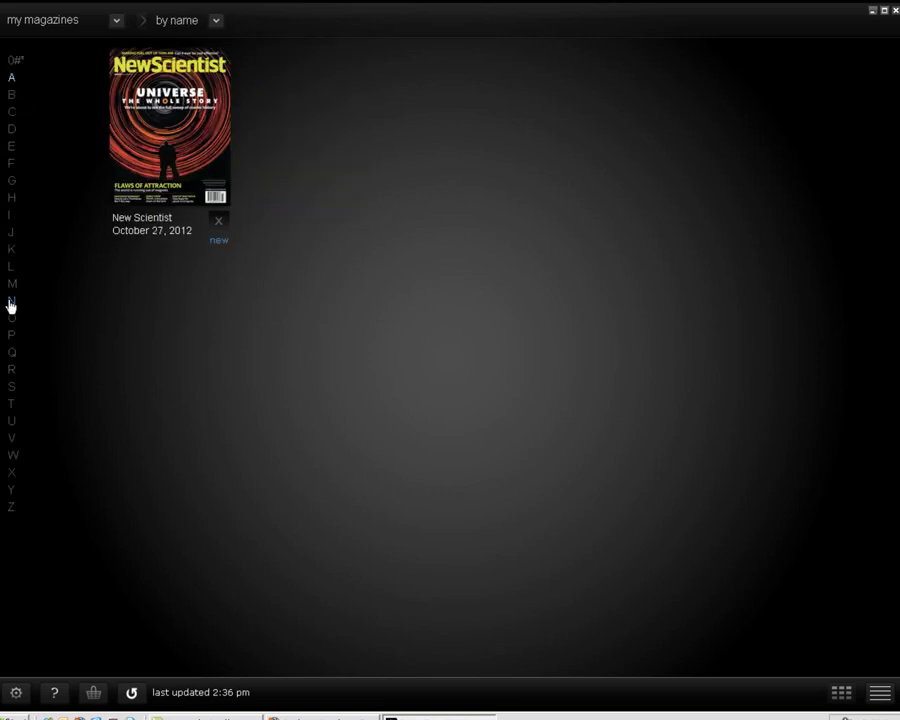
- Sort the library by date again and delete the November 3, 2012 issue of Amateur Photographer
click(215, 22)
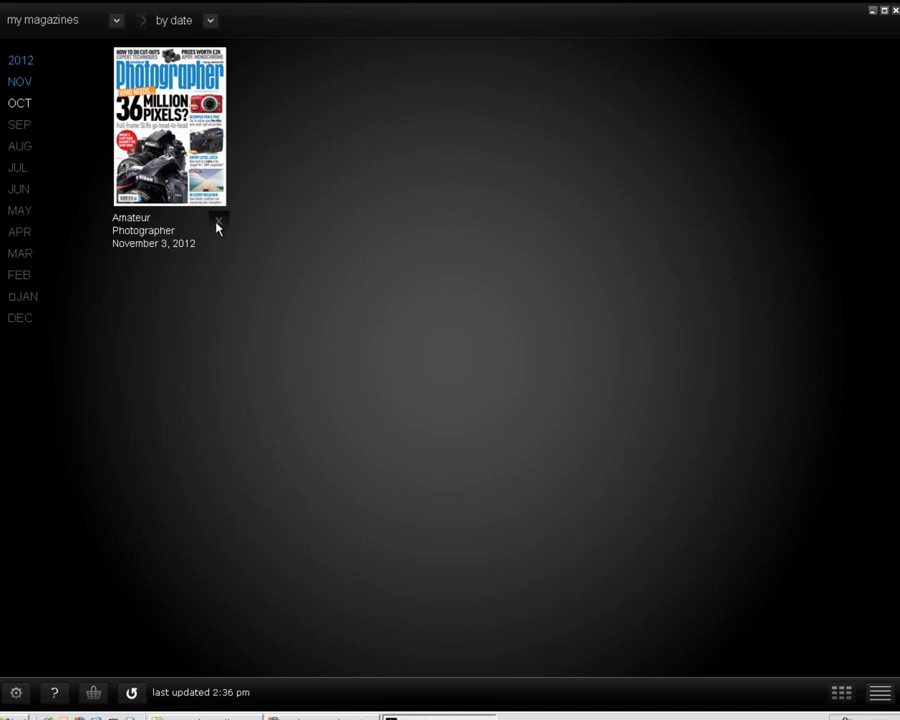
click(219, 224)
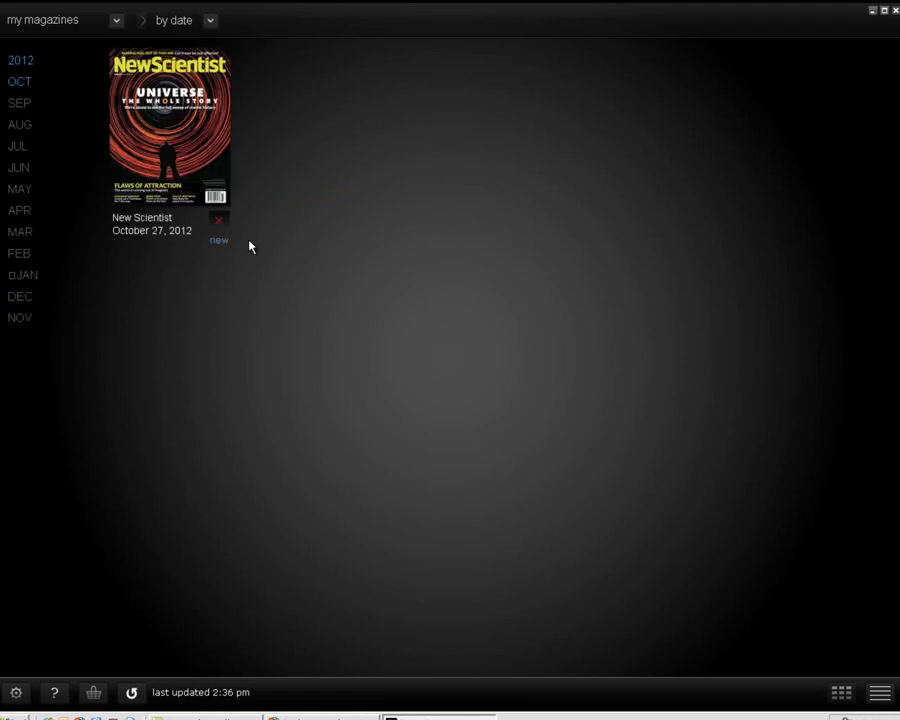